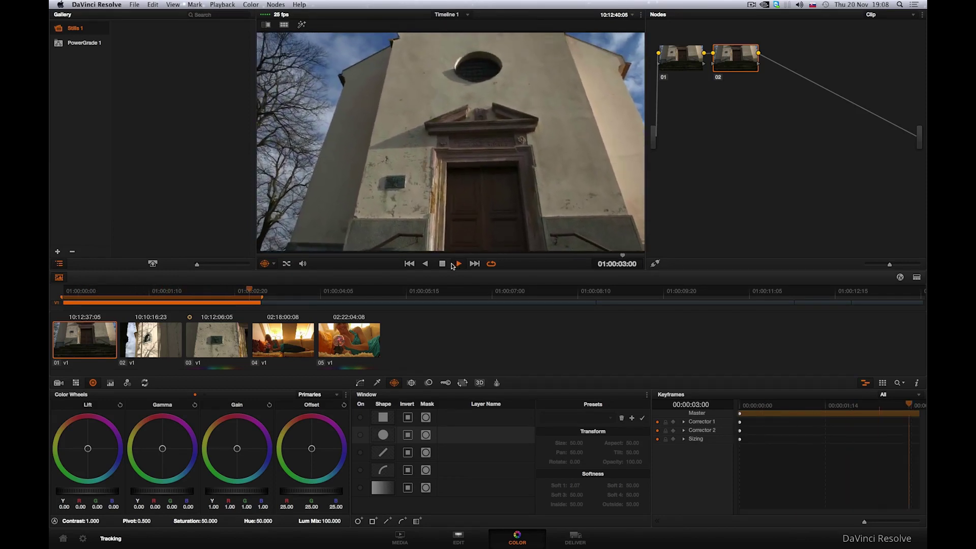
Stop playback, return to the first frame of clip 01, and enable a curve window on node 02.
click(442, 264)
drag(106, 291, 52, 291)
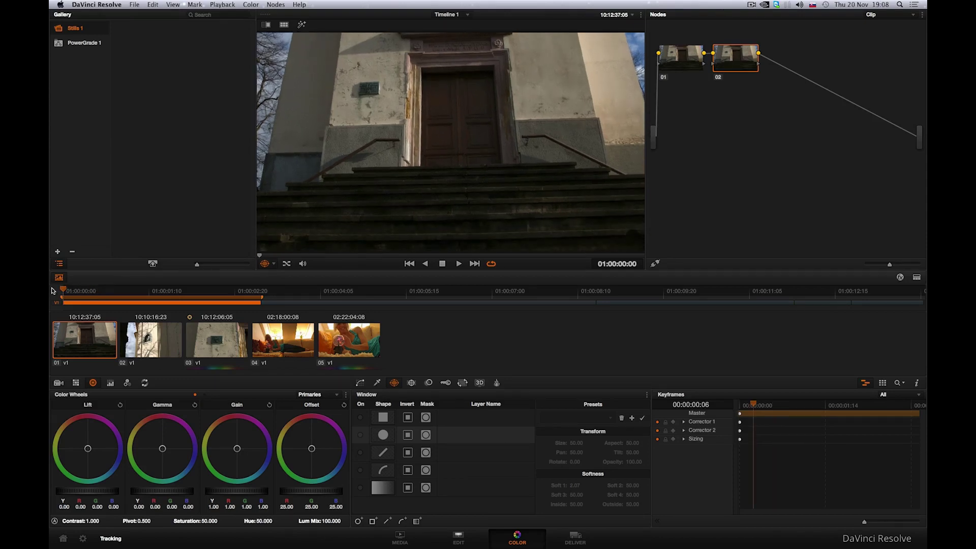
click(361, 470)
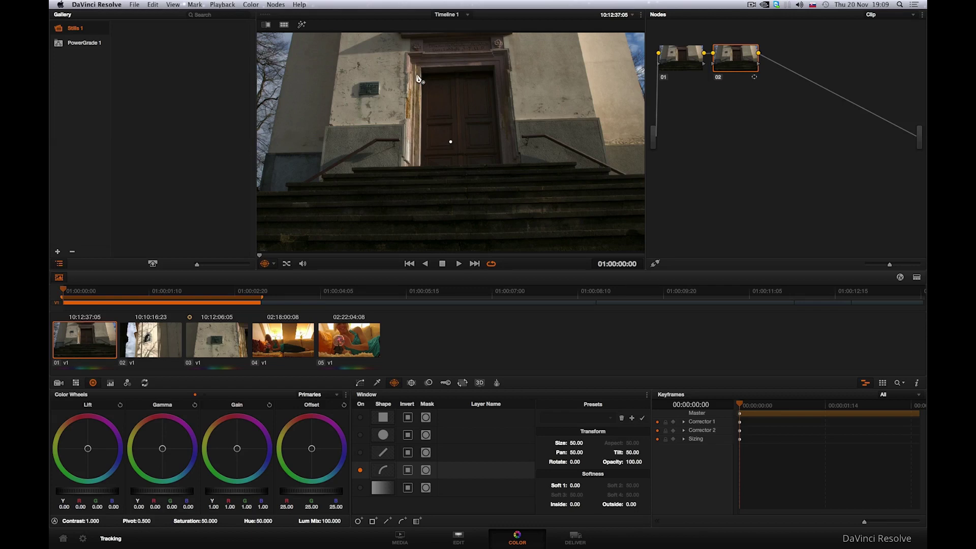
Trace the curve window as a closed shape around the outer edges of the church door's stone frame.
scroll(419, 82, up, 3)
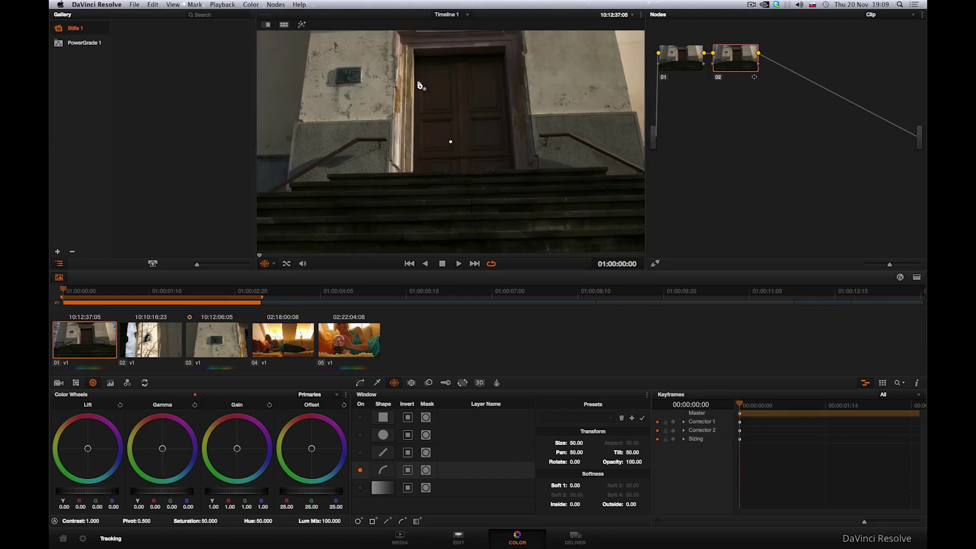
scroll(419, 84, up, 1)
drag(418, 83, 447, 252)
click(359, 112)
click(423, 115)
click(613, 109)
click(617, 103)
drag(605, 126, 427, 137)
click(495, 114)
click(504, 182)
click(498, 184)
drag(501, 239, 515, 45)
click(528, 133)
click(540, 168)
click(343, 174)
drag(341, 175, 531, 196)
click(378, 199)
click(378, 168)
click(383, 169)
drag(389, 59, 385, 225)
click(388, 83)
drag(397, 80, 380, 218)
click(364, 220)
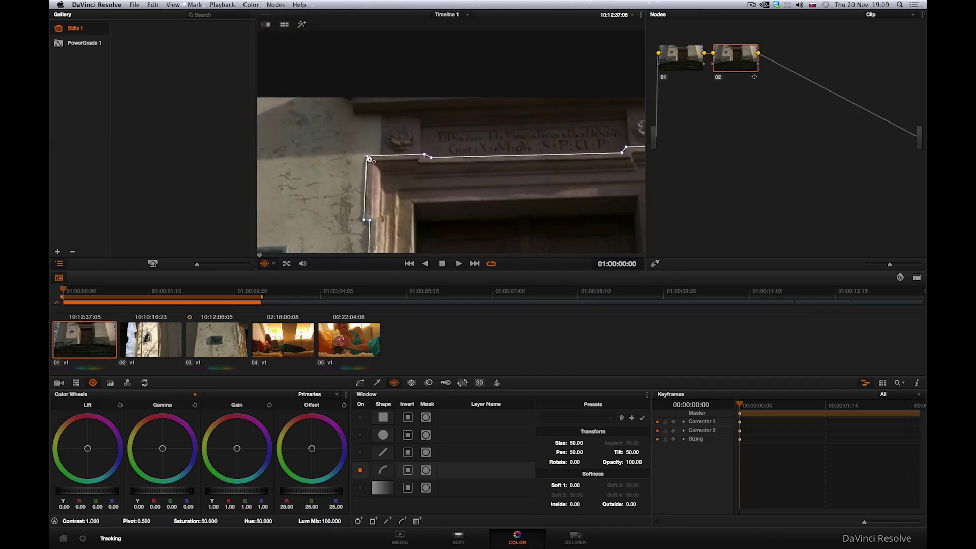
click(368, 158)
scroll(534, 174, down, 3)
drag(531, 201, 504, 150)
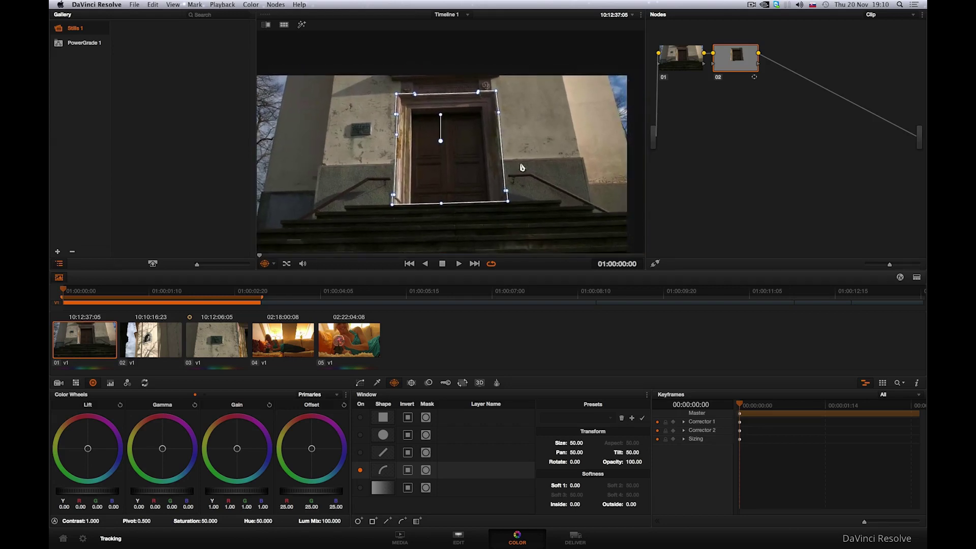
Try following the door manually with automatic keyframing on Corrector 2, repositioning the window at three points from 00:00:00:11 to 00:00:01:09.
mouse_move(64, 291)
mouse_down()
mouse_move(246, 295)
mouse_move(50, 291)
mouse_up()
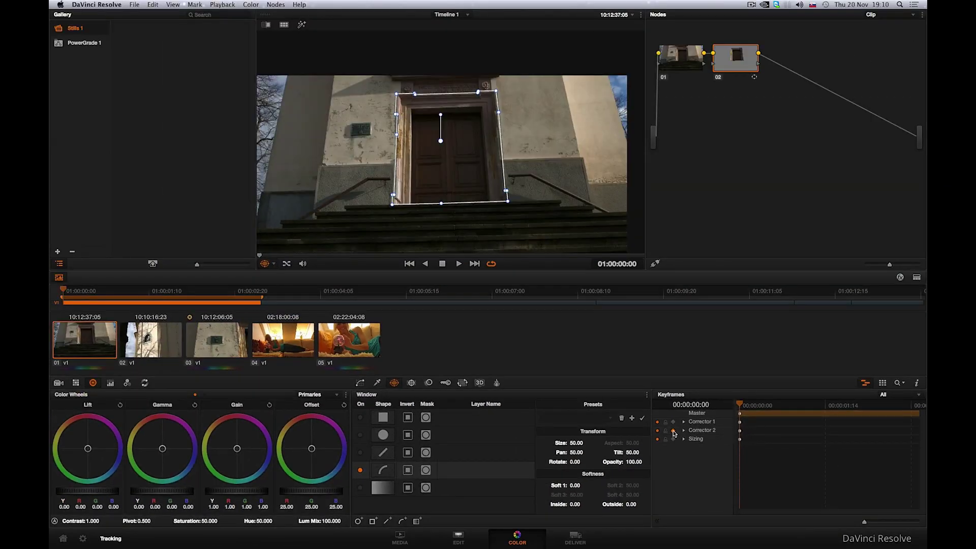
drag(78, 289, 91, 289)
drag(440, 142, 444, 153)
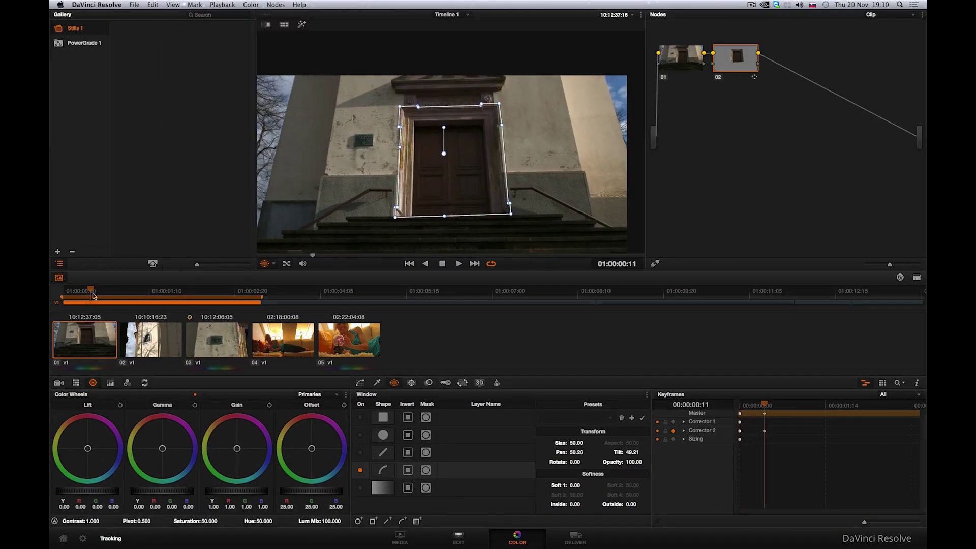
drag(91, 291, 111, 292)
mouse_move(444, 153)
mouse_down()
mouse_move(446, 173)
mouse_move(446, 145)
mouse_up()
drag(111, 290, 148, 290)
drag(445, 173, 448, 196)
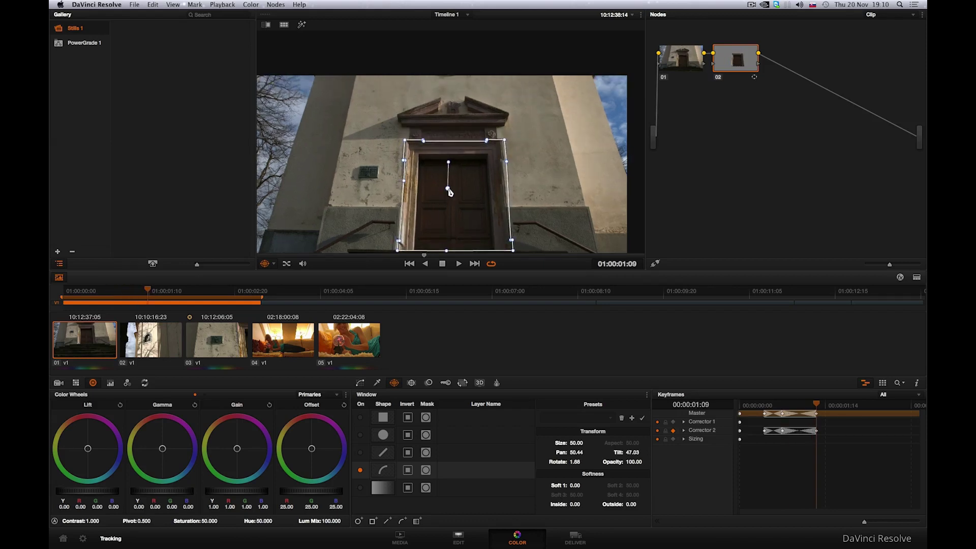
Delete Corrector 2's manual window keyframes and realign the window with the door frame on the clip's first frame.
drag(148, 289, 61, 286)
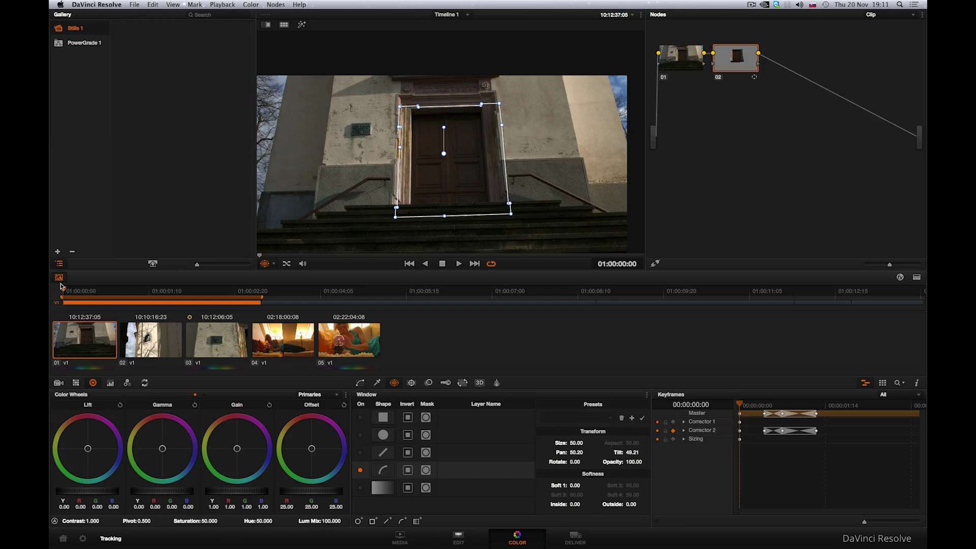
mouse_move(62, 290)
mouse_down()
mouse_move(126, 290)
mouse_move(61, 287)
mouse_up()
drag(817, 432, 762, 434)
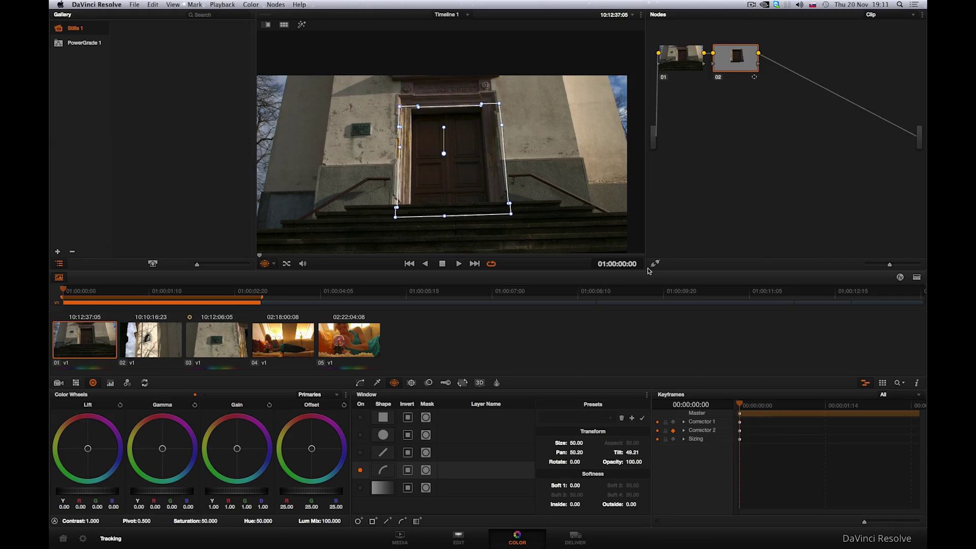
drag(444, 153, 442, 142)
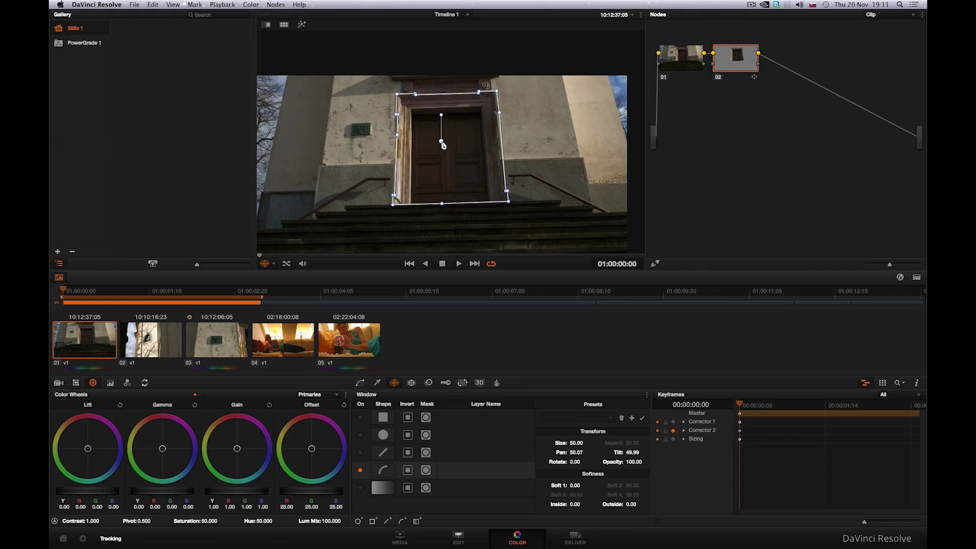
Track the window forward through the whole clip using pan, tilt, zoom and rotate, and return to the first frame.
click(411, 383)
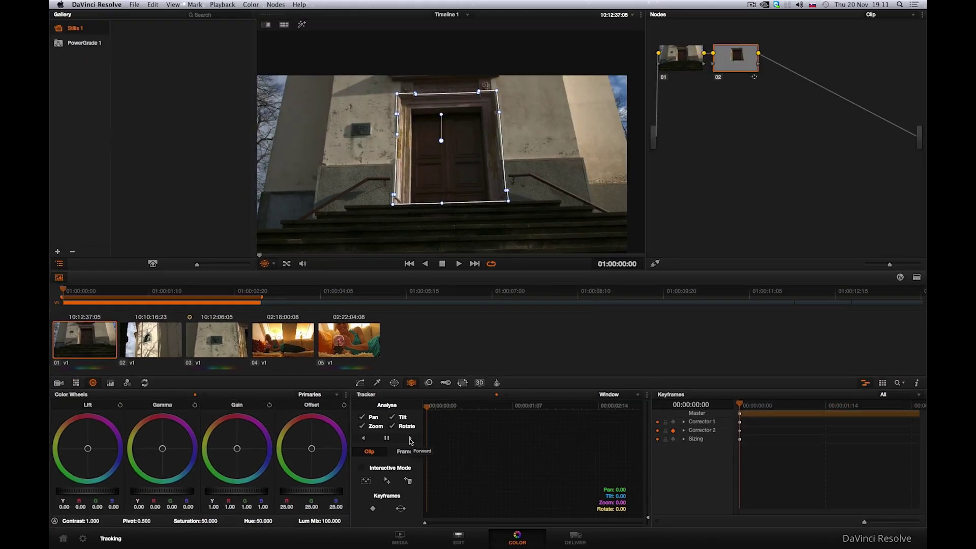
click(332, 328)
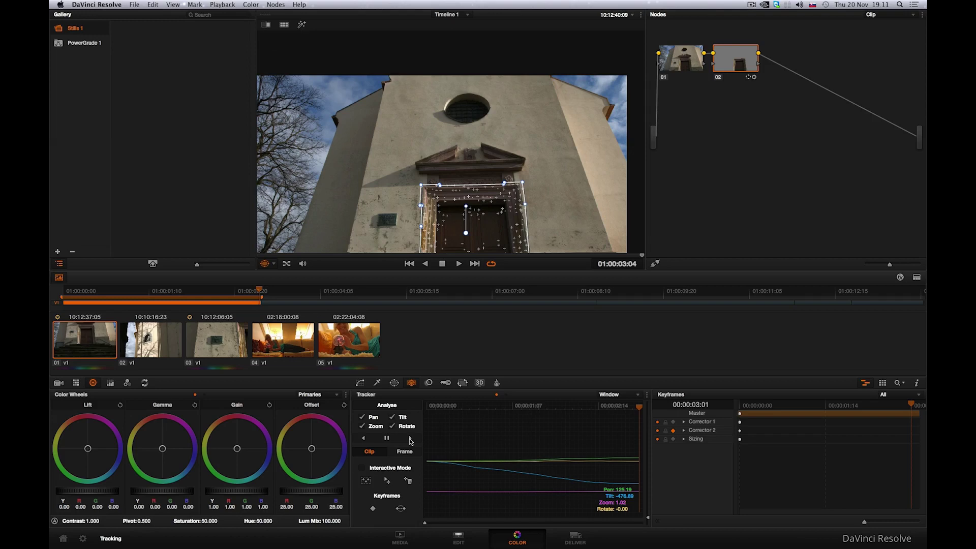
drag(638, 410, 419, 403)
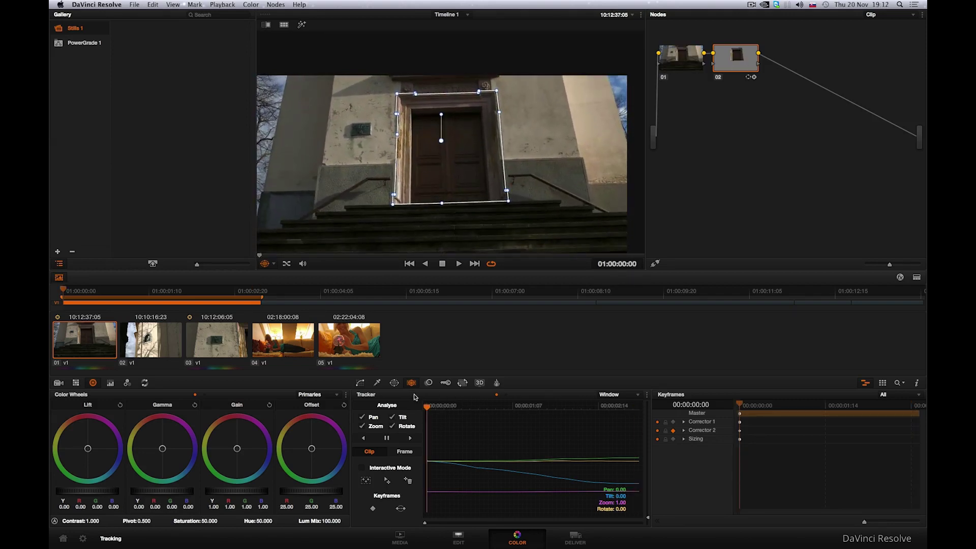
Brighten the door by raising node 02's overall gamma to 0.04, and set the window's Soft 1 to 6.44.
drag(188, 494, 244, 494)
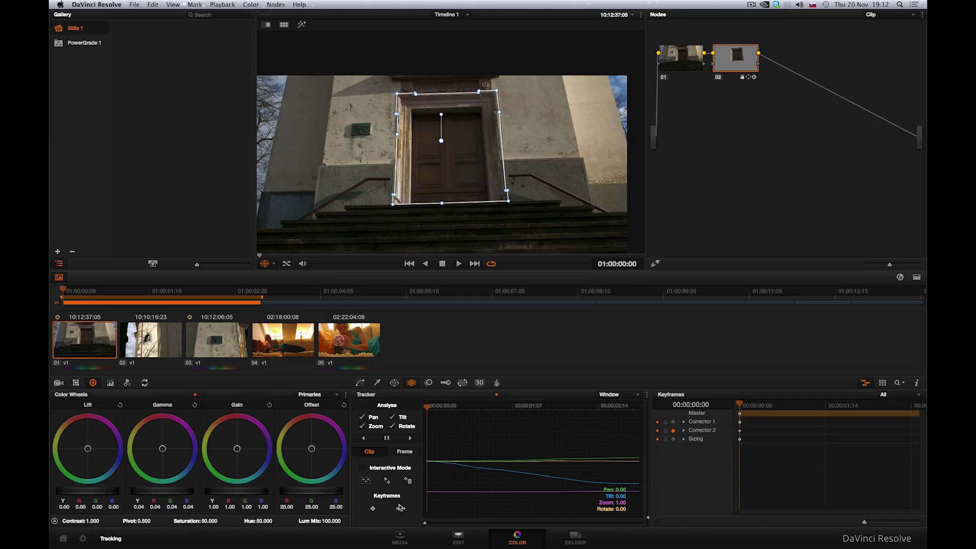
click(395, 384)
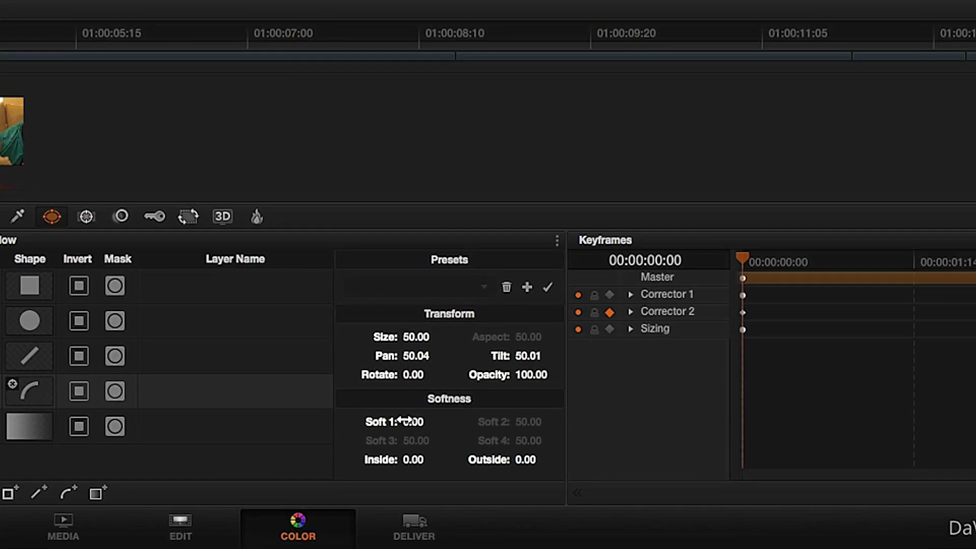
drag(575, 486, 582, 485)
drag(417, 422, 434, 422)
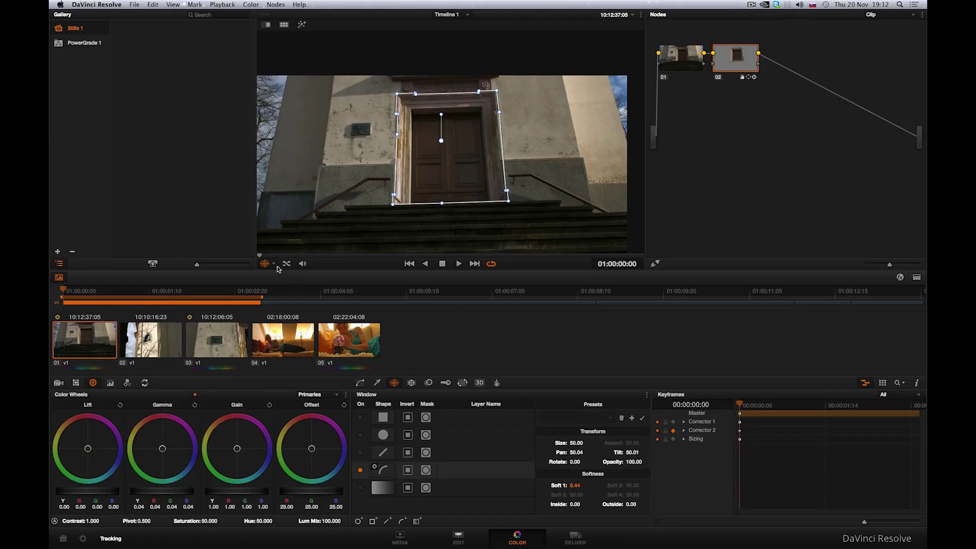
Hide the window outline in the viewer and play the clip to check the tracked door correction, stopping to step back two frames.
click(274, 264)
click(286, 281)
key(space)
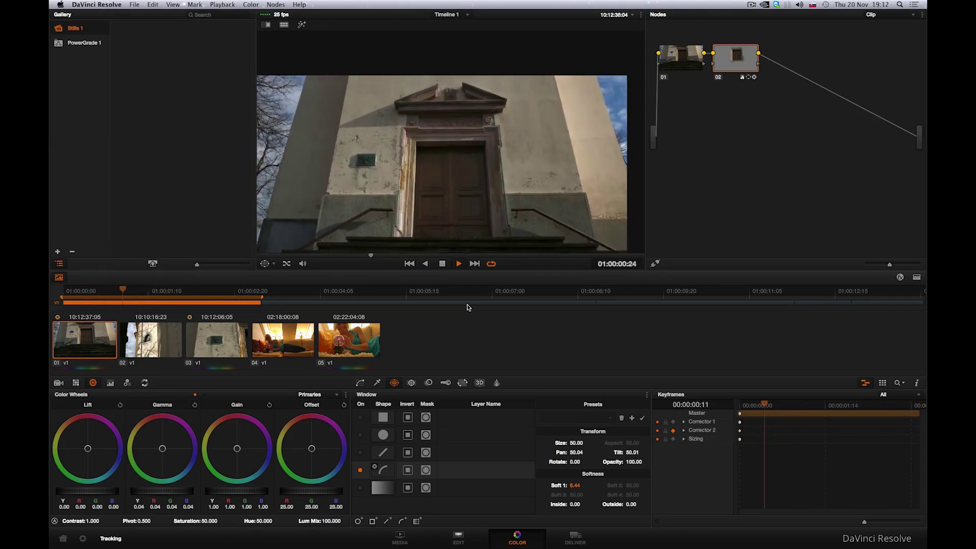
click(442, 263)
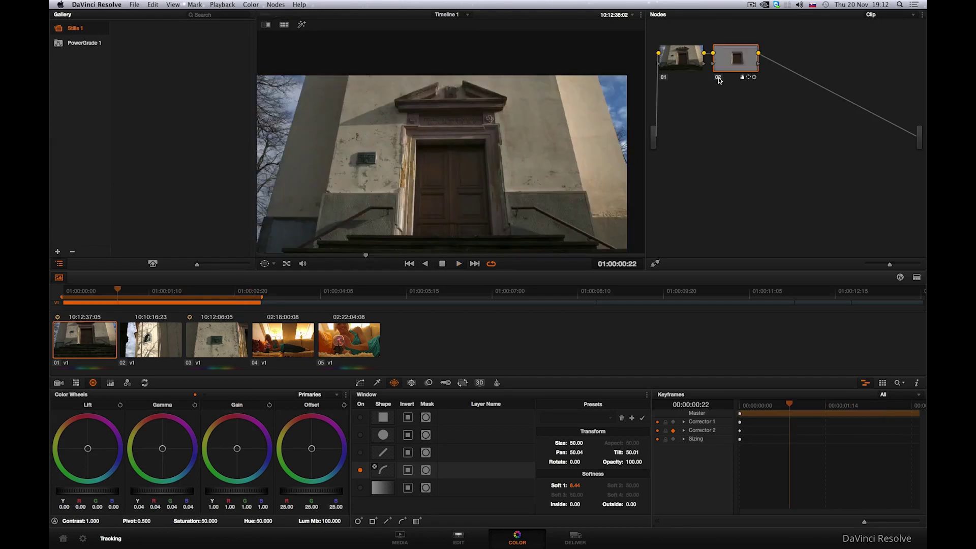
key(Left)
key(Left)
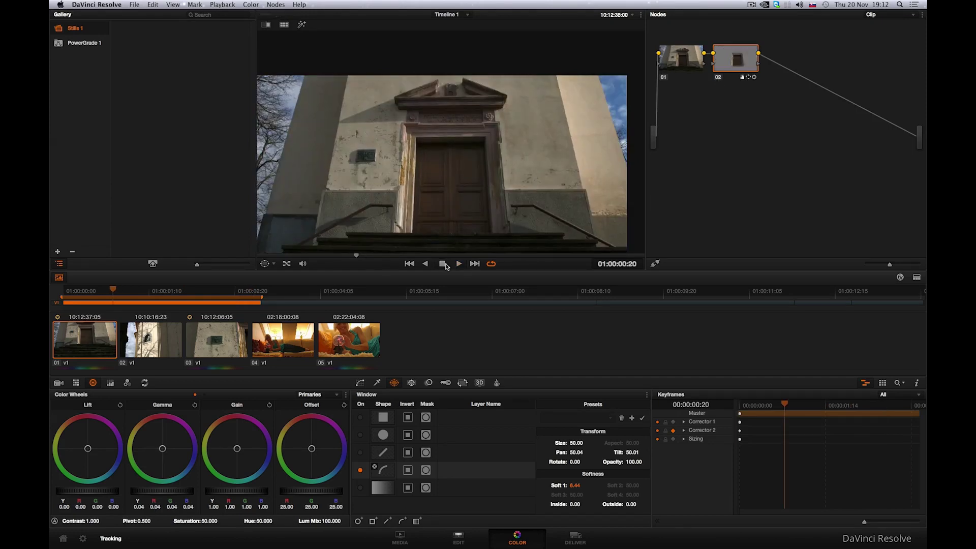